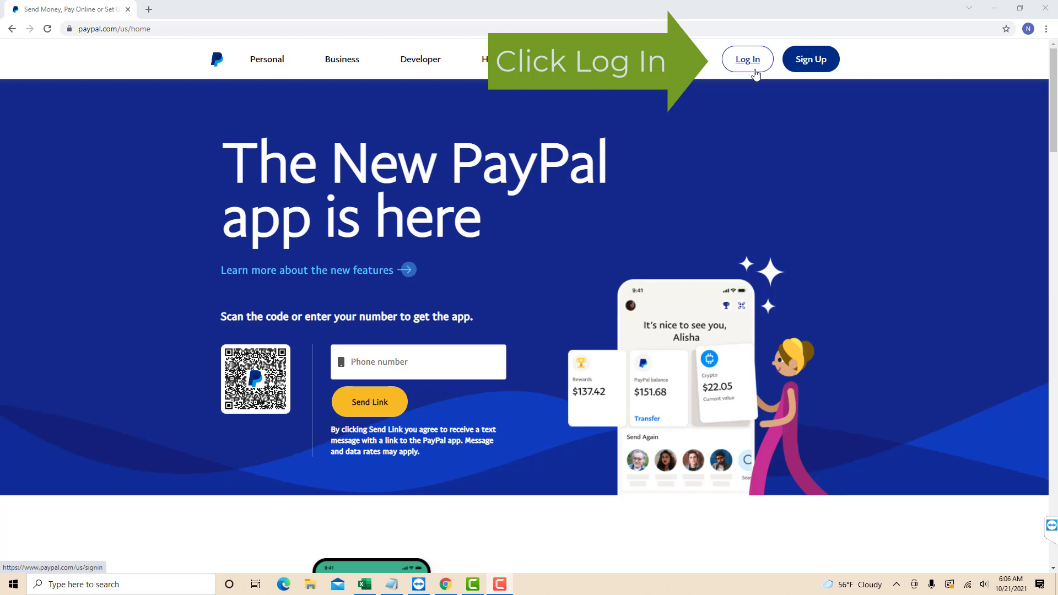
Go to the PayPal sign-in page to begin logging in
{"action": "left_click", "coordinate": [751, 66]}
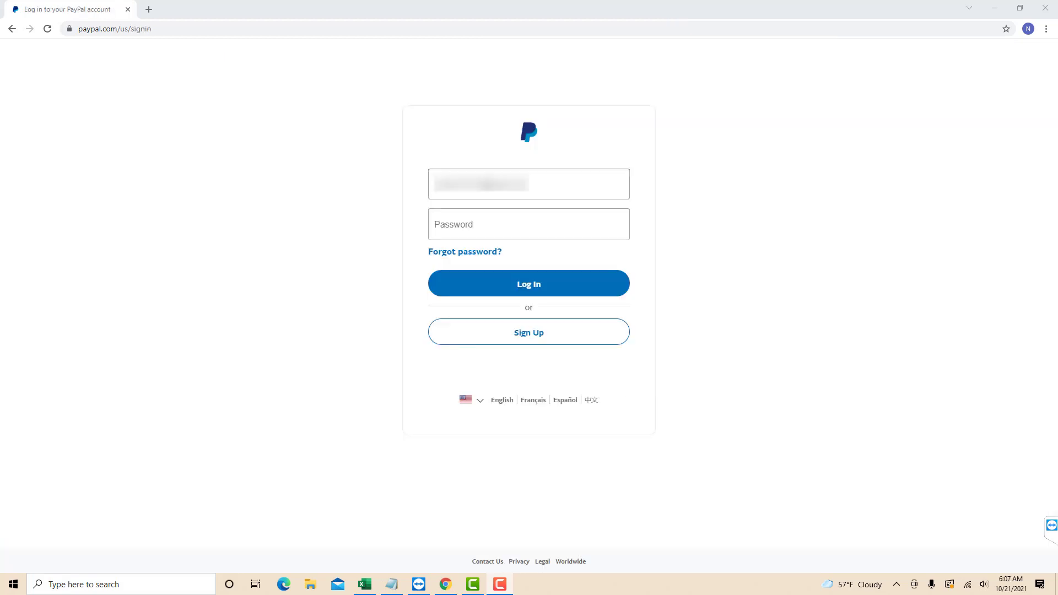